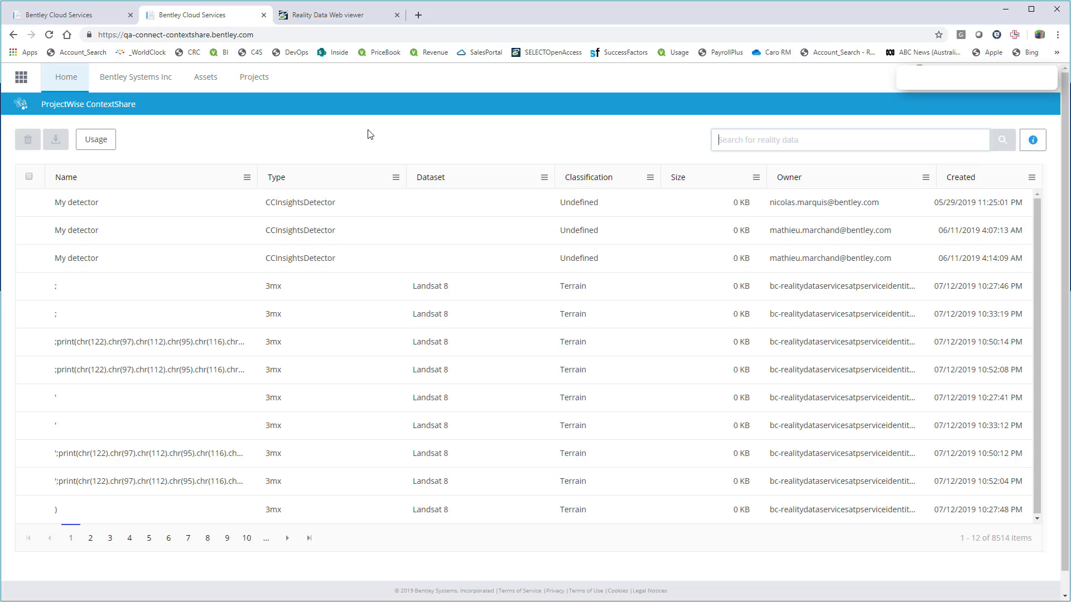
Review the sorting and column options available for the reality data table's Name column.
click(247, 178)
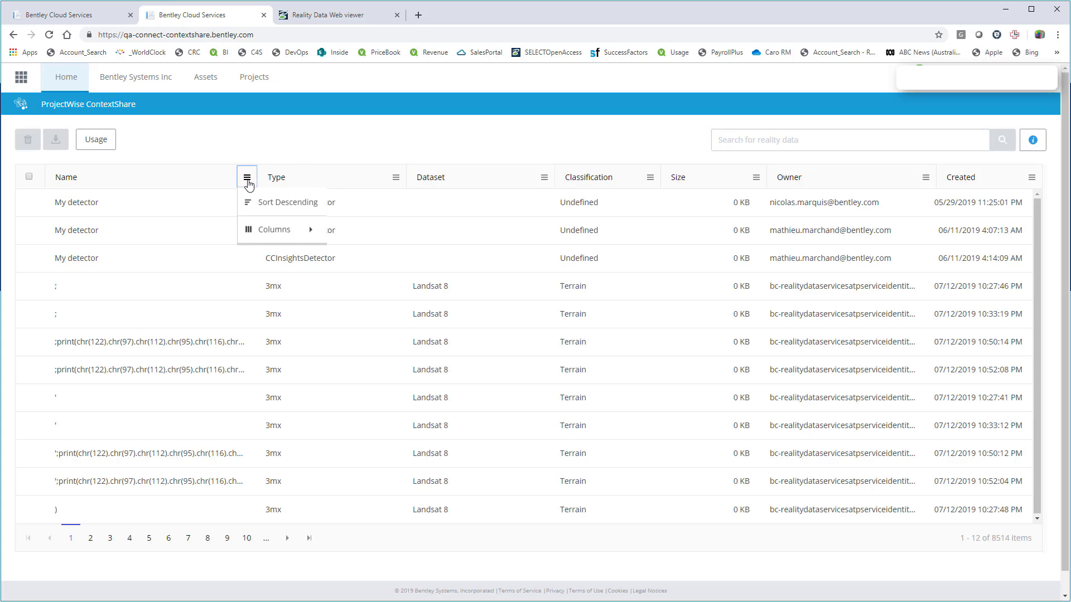
mouse_move(295, 258)
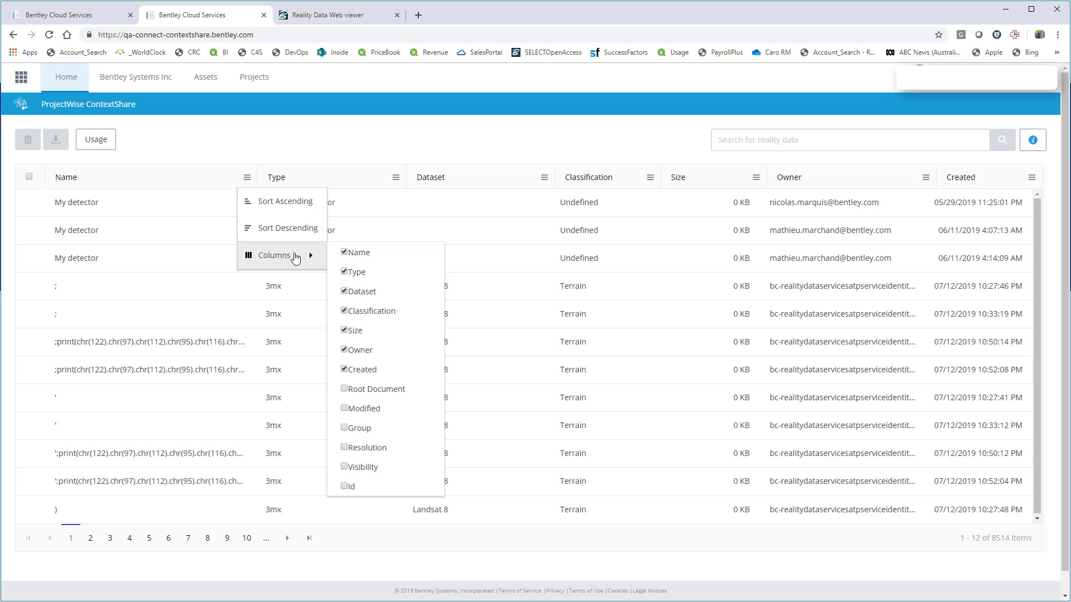
click(206, 152)
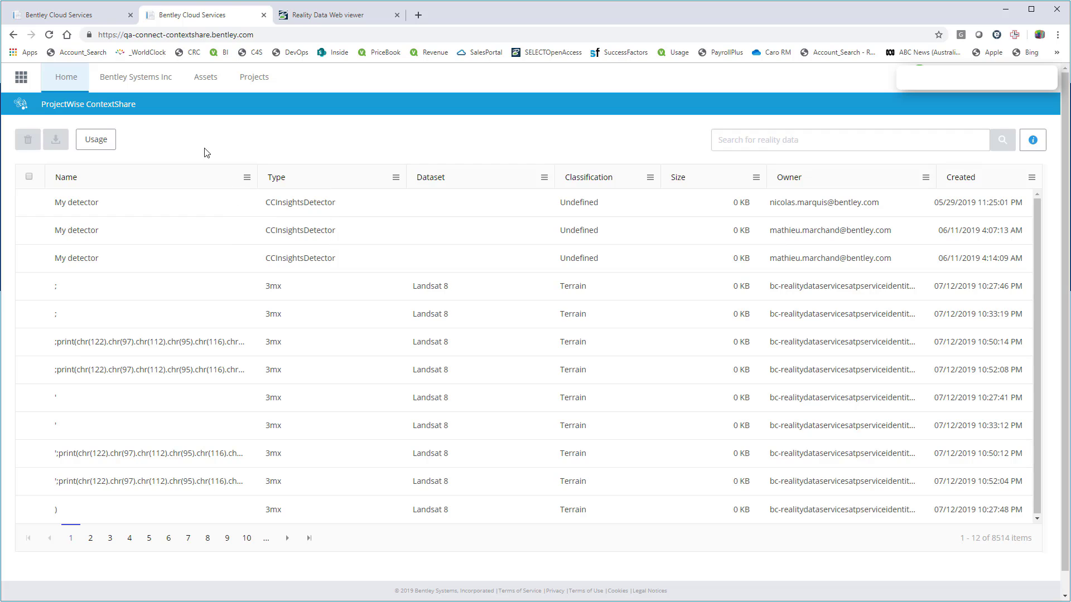
Search the reality data for "Siemens".
click(792, 140)
text(Siemens)
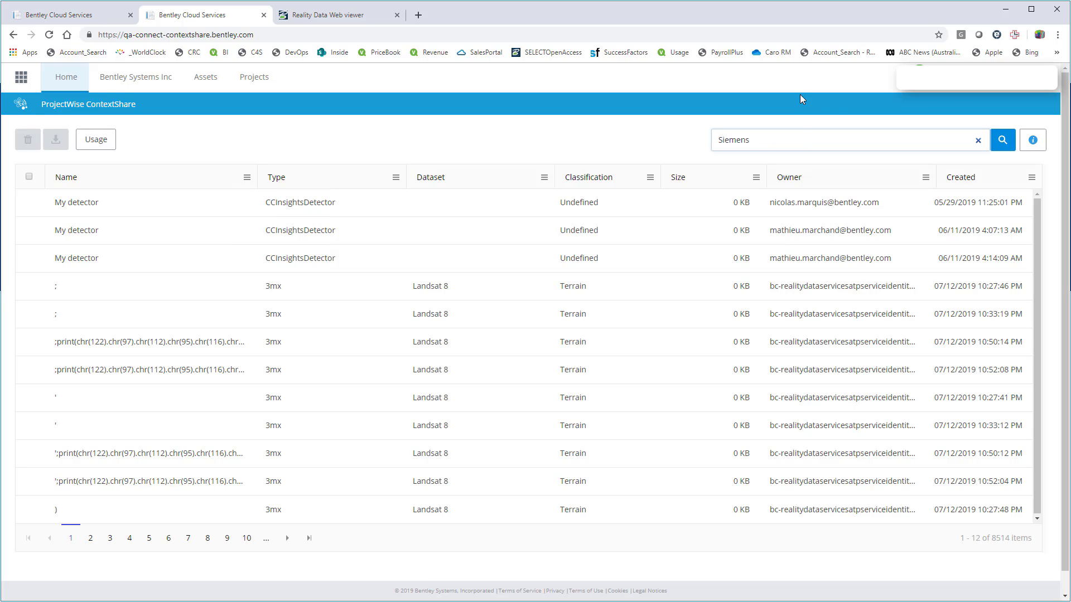
click(1003, 140)
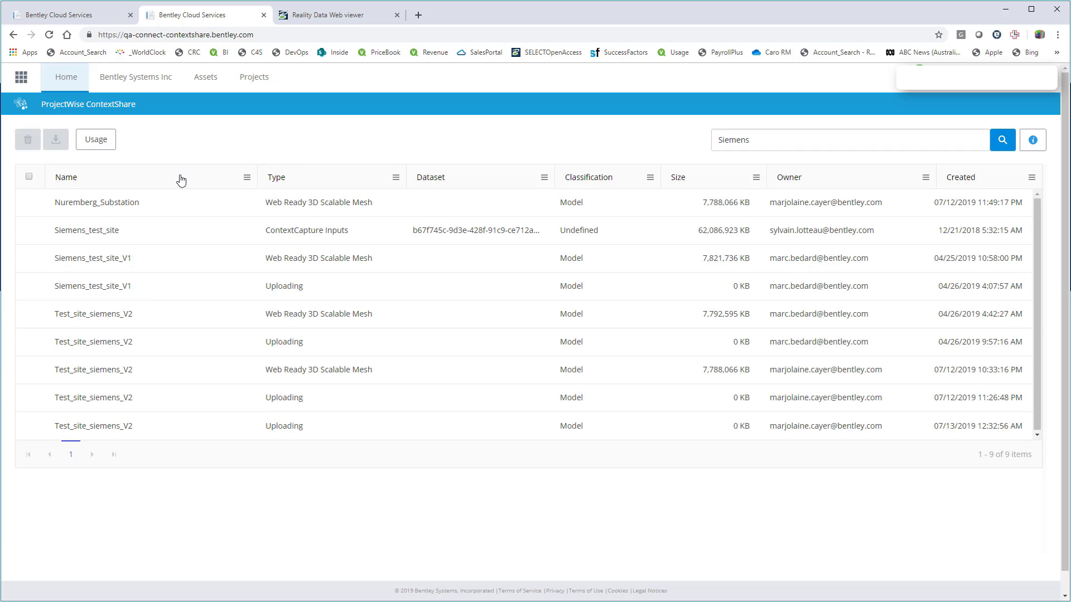
Examine the details and visibility choices of the Nuremberg_Substation reality data, leaving its properties unedited.
click(128, 202)
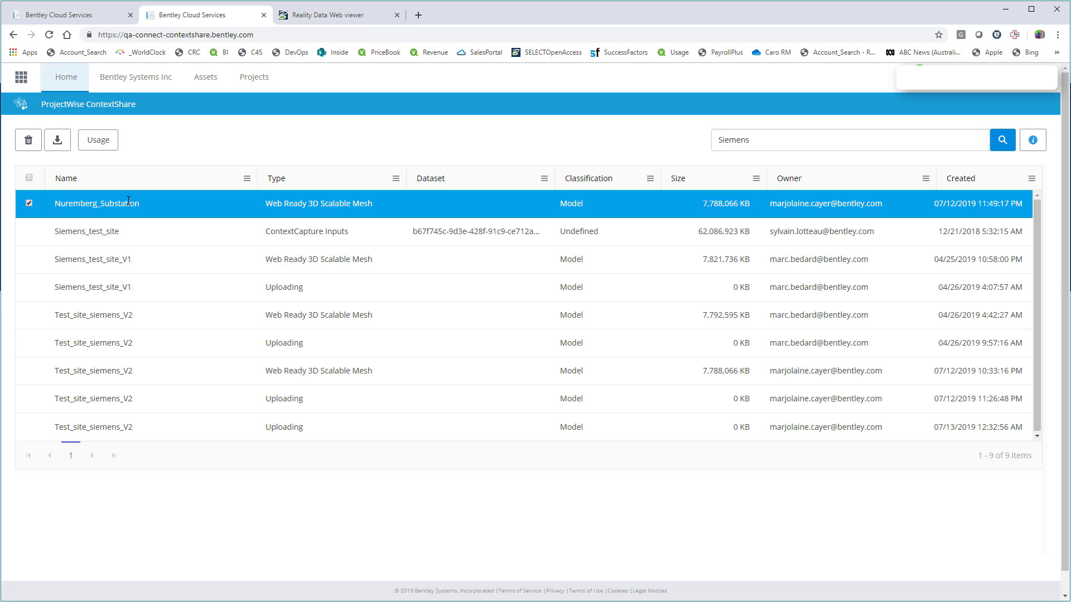
click(1033, 141)
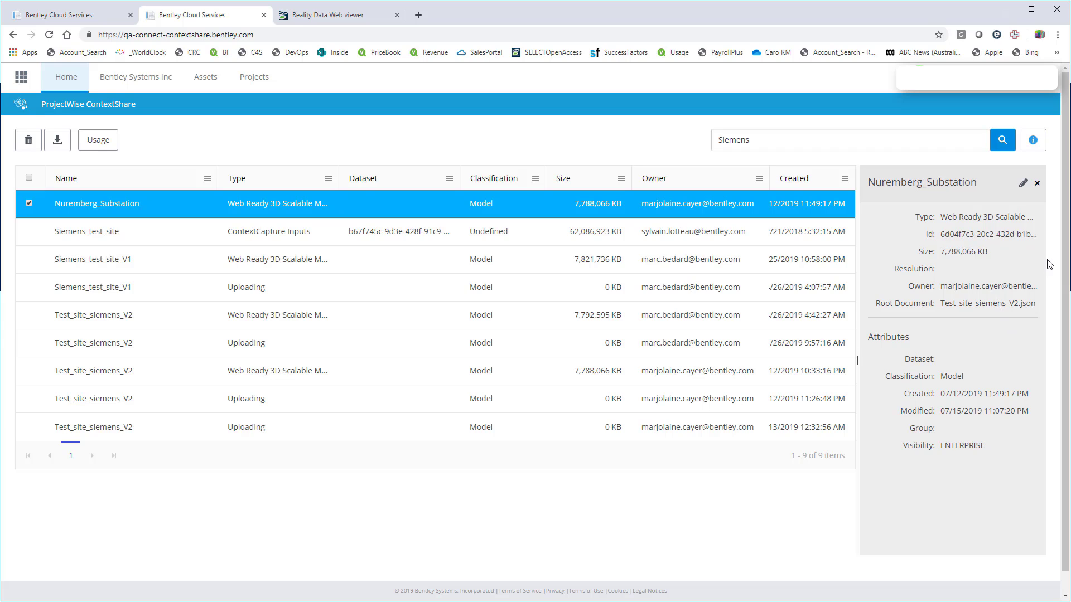
click(1023, 186)
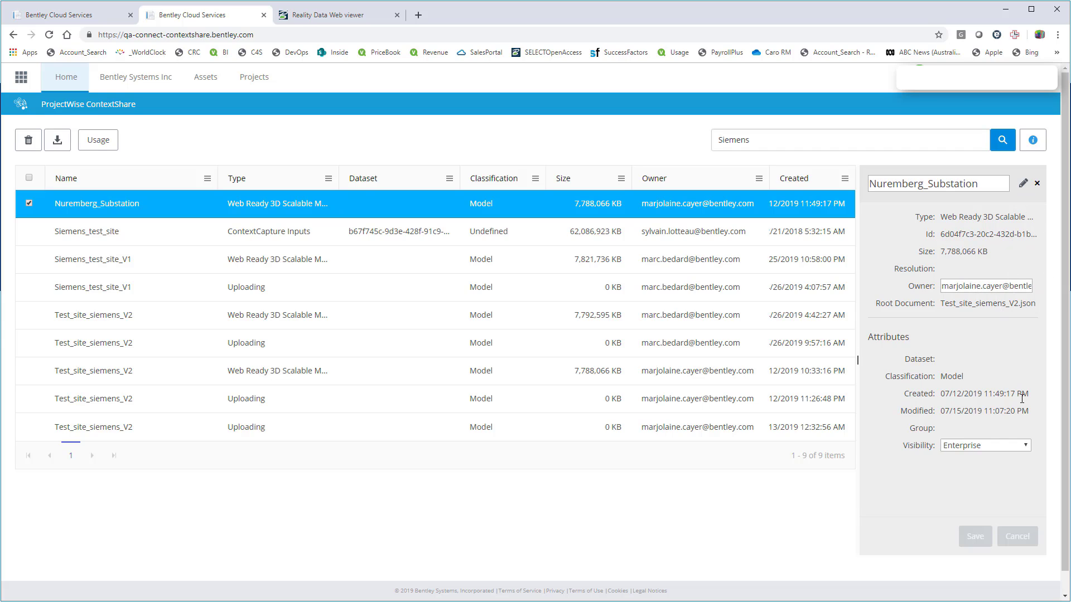
click(1026, 446)
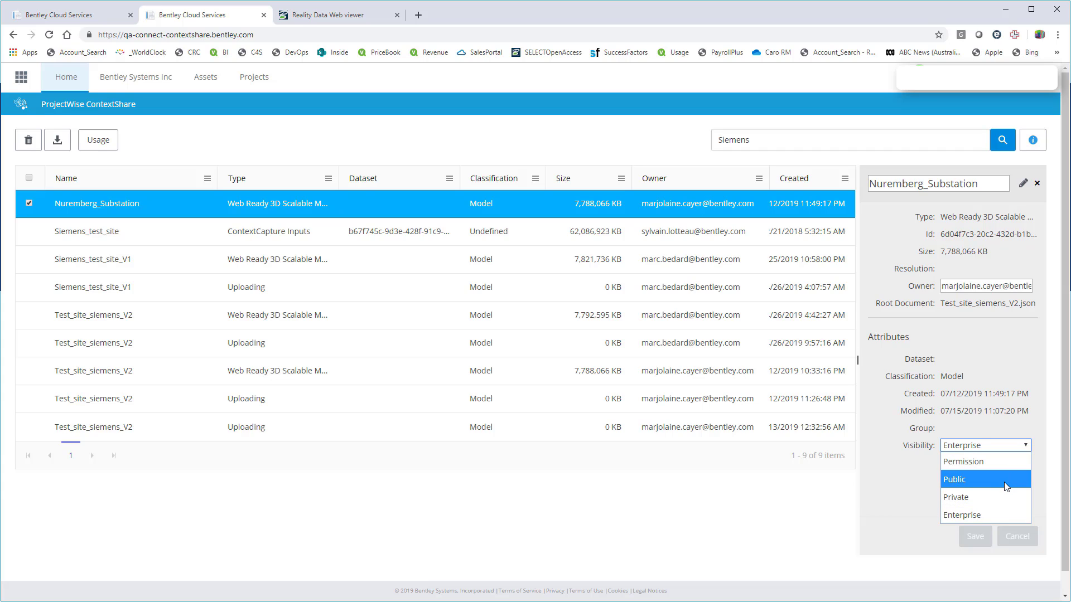
click(1048, 394)
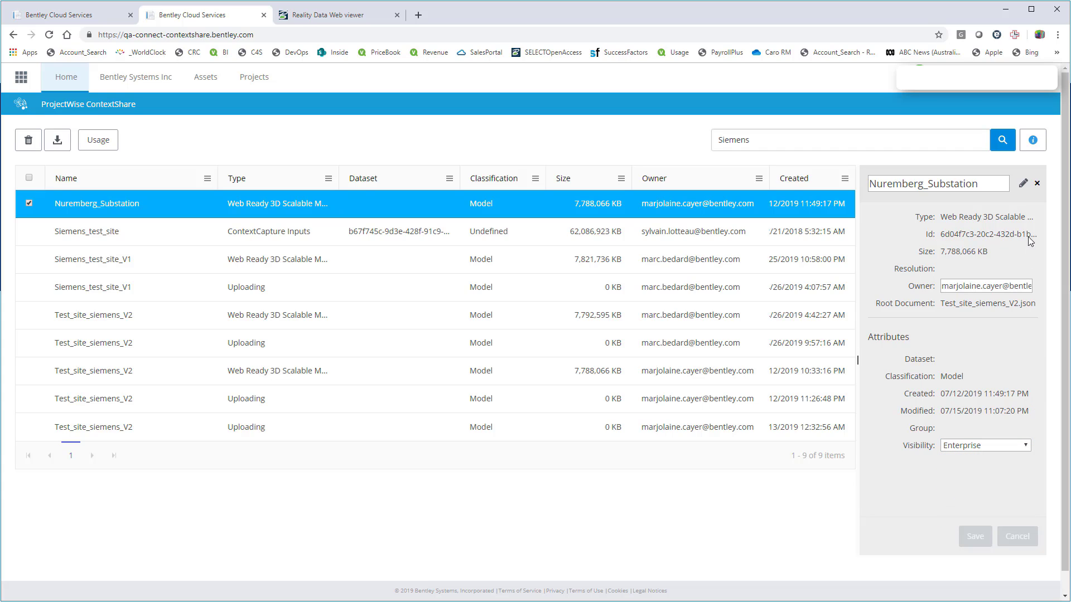
click(1037, 184)
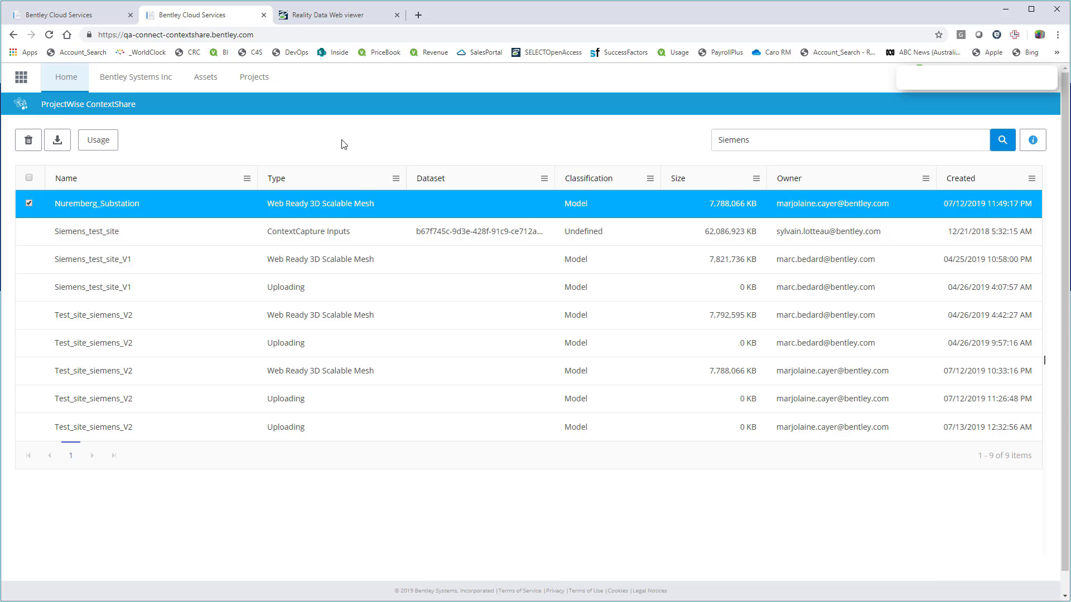
Review the Reality Modeling Cloud Service usage dashboard and close it.
click(104, 143)
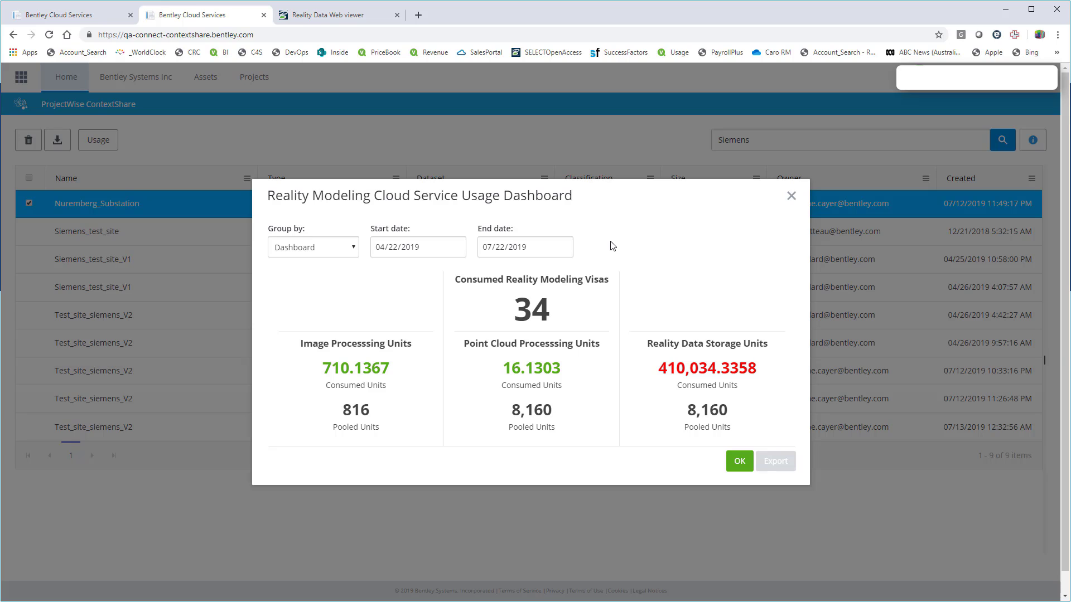
click(737, 463)
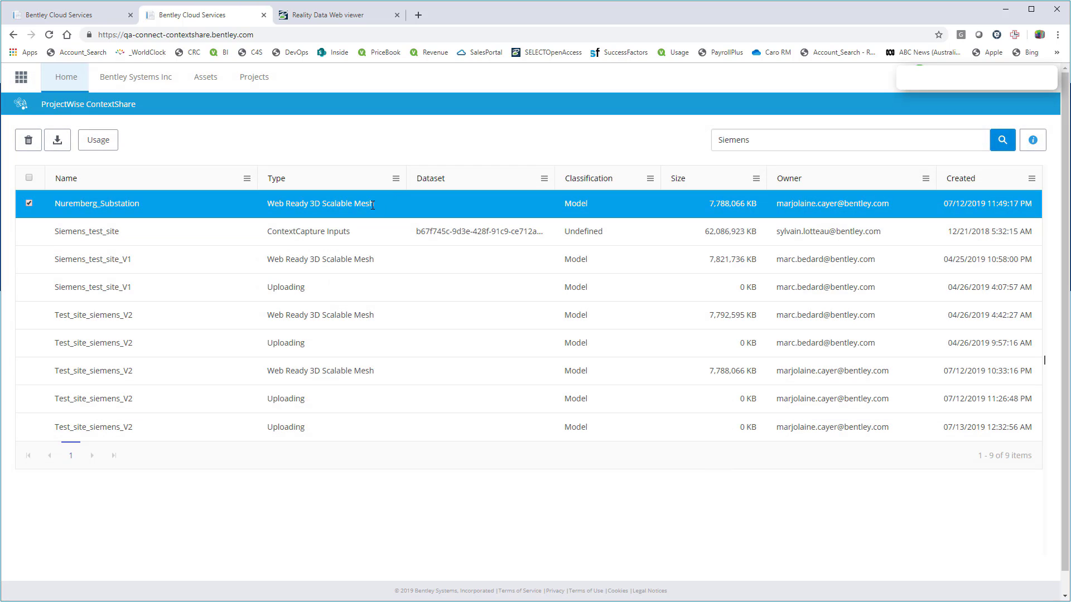
Switch to the Reality Data Web viewer and window-zoom to the large roller door and the blue container beside it.
click(326, 15)
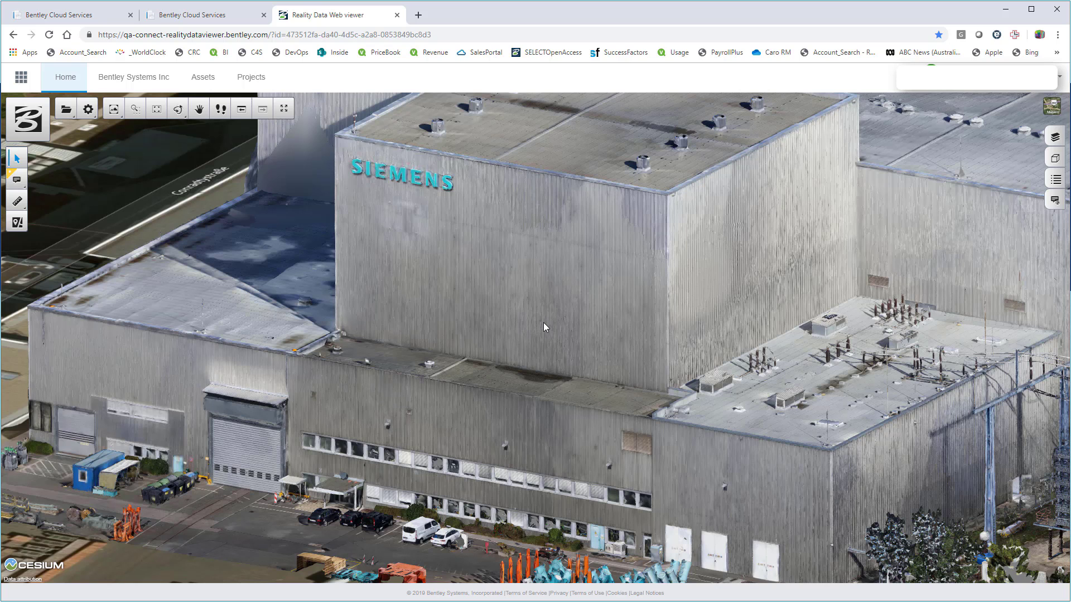
drag(546, 320, 514, 303)
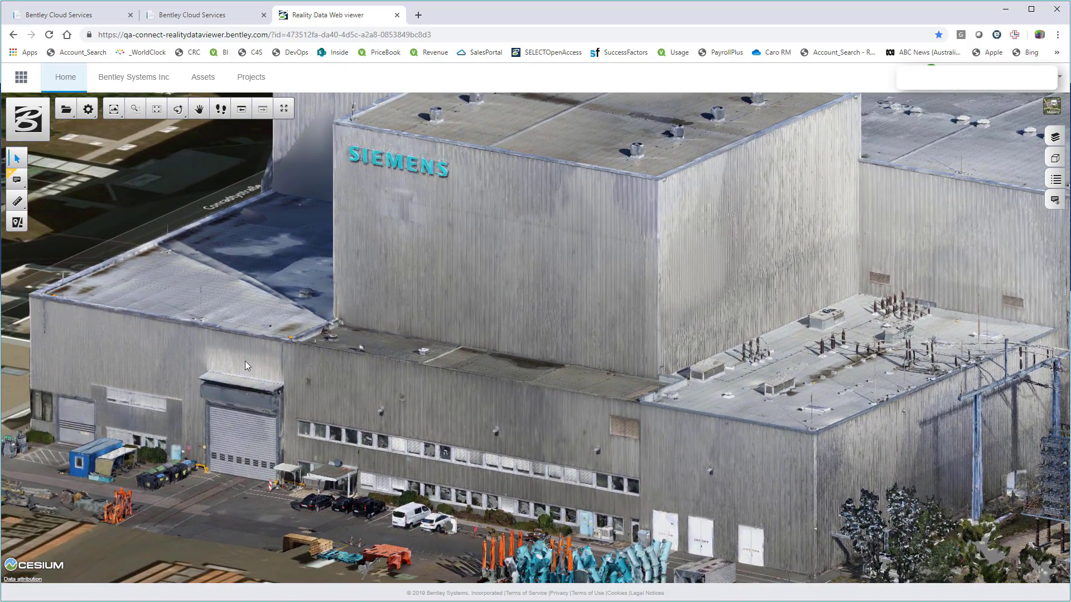
scroll(352, 349, up, 5)
scroll(351, 349, down, 5)
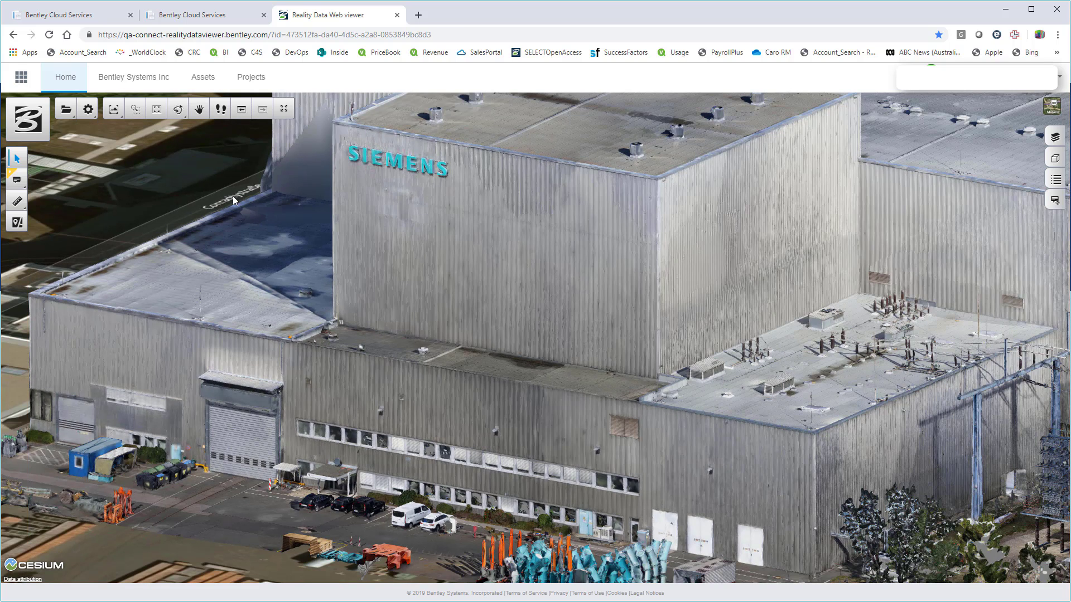
click(137, 110)
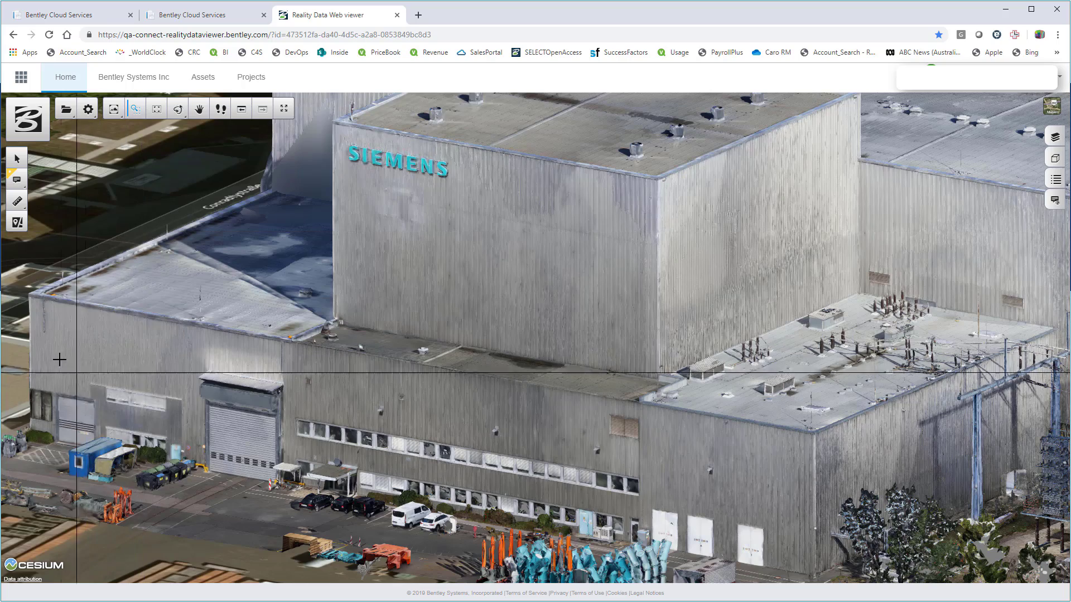
drag(38, 360, 387, 541)
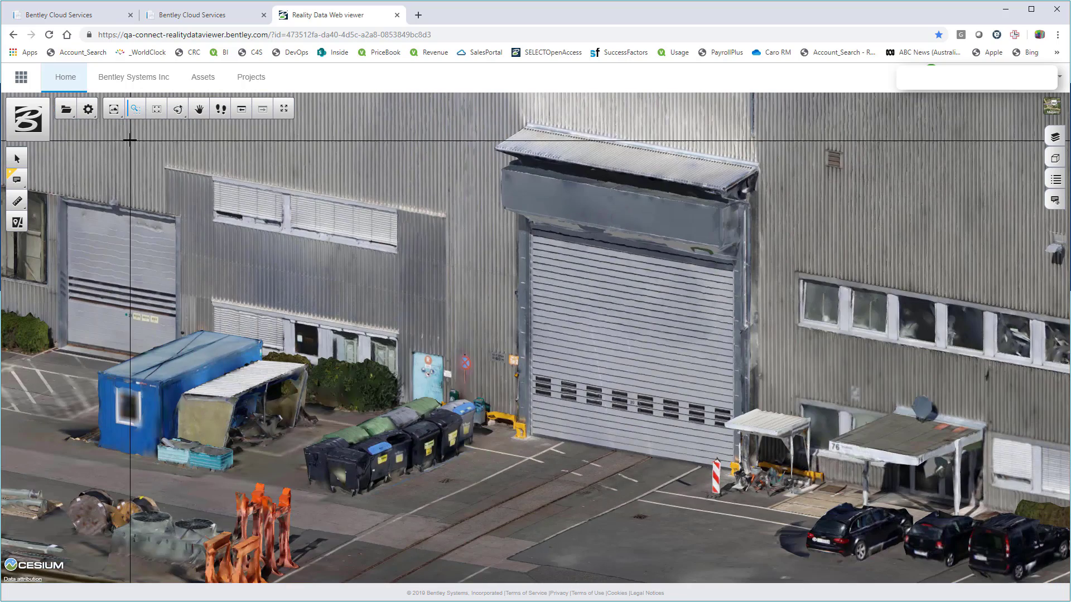
click(136, 110)
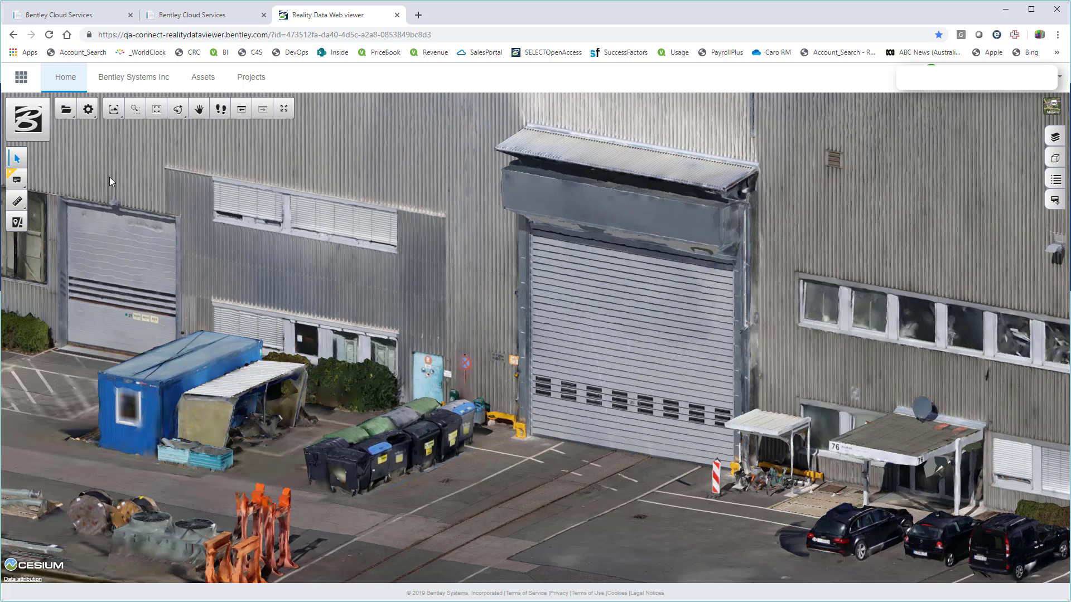
Measure the height of the large roller door from its lower to its upper corner, then end the measurement.
click(20, 207)
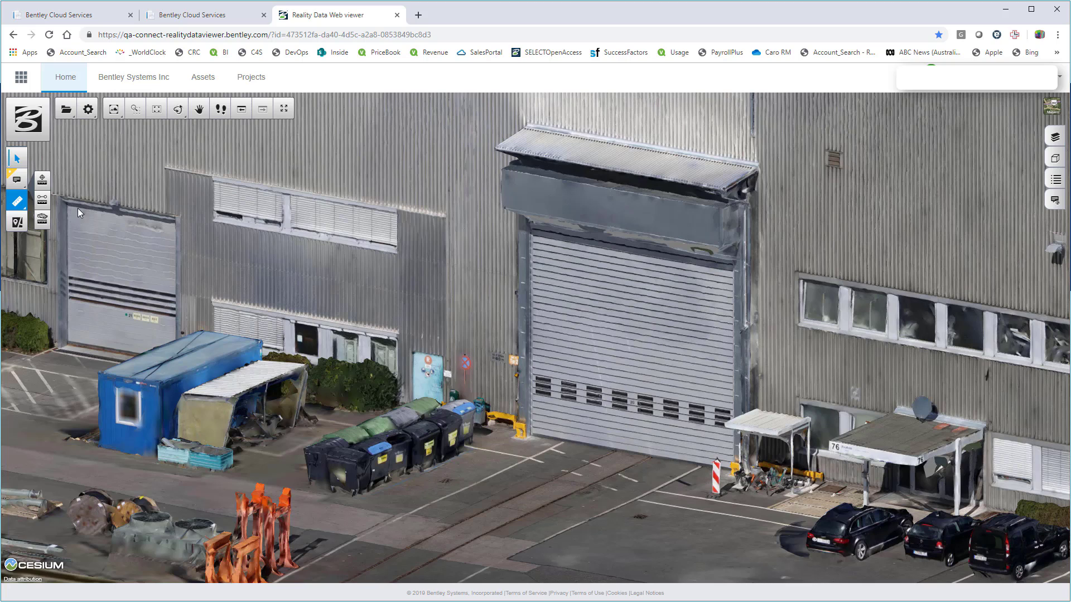
click(42, 202)
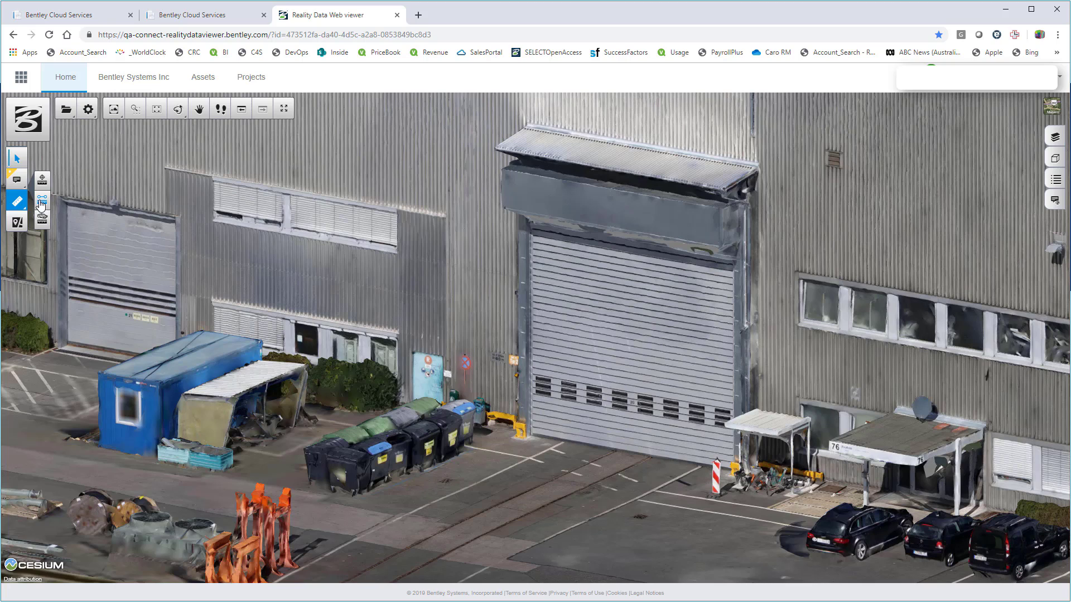
click(532, 435)
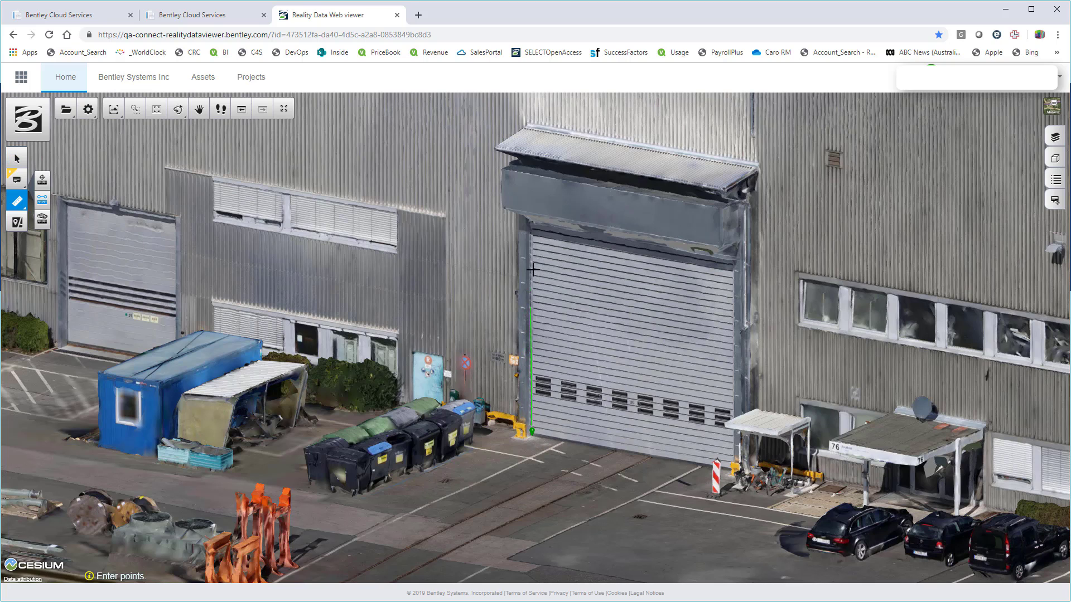
click(530, 228)
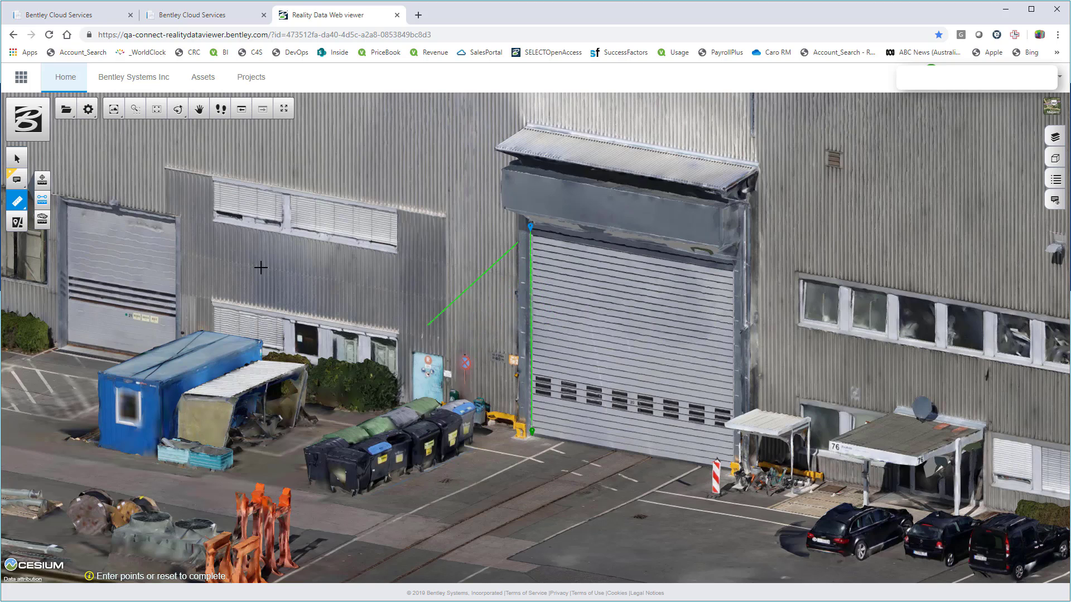
click(18, 207)
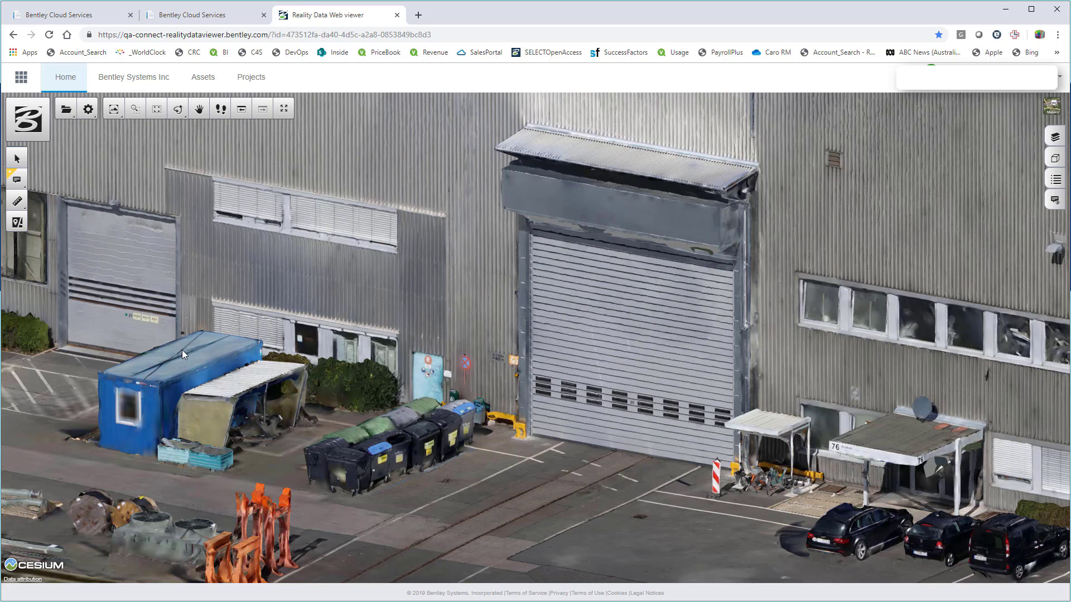
Place an annotation pin on the manhole cover in the yard beside the gas cylinders.
drag(172, 349, 317, 344)
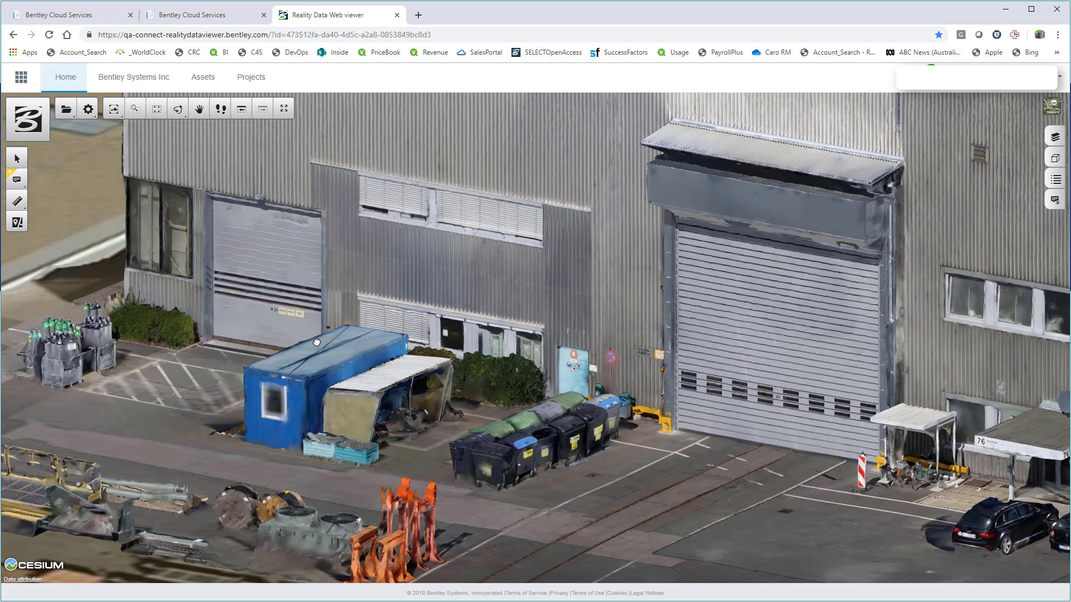
drag(212, 361, 274, 351)
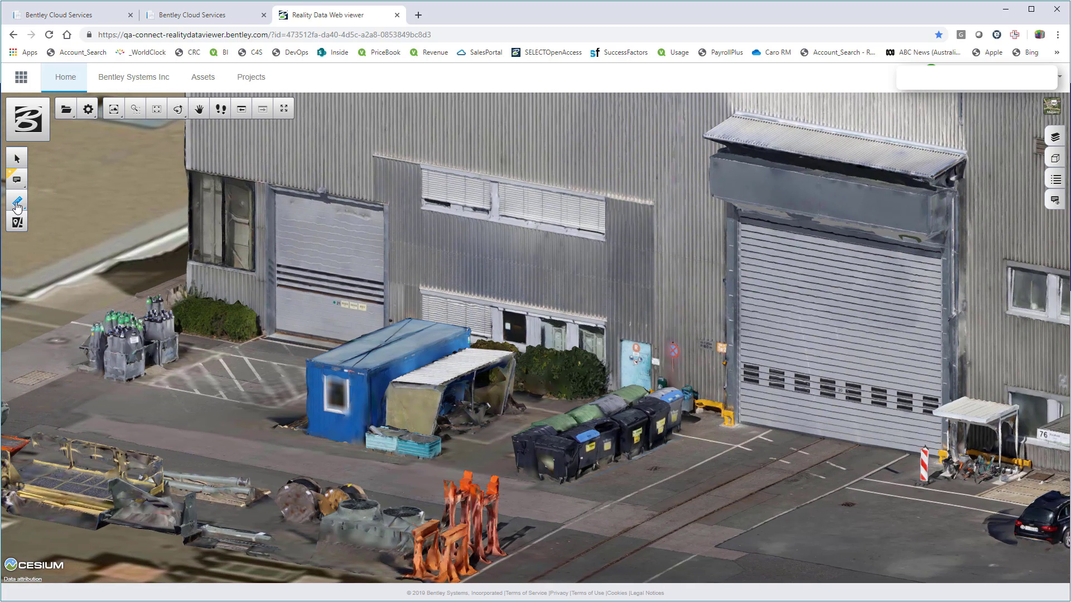
click(18, 182)
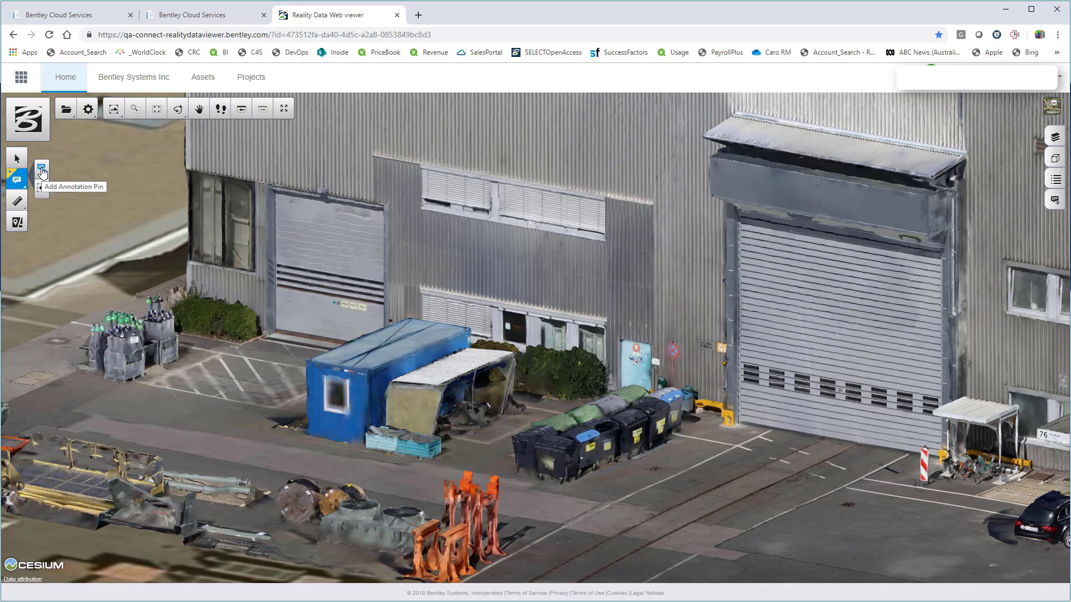
click(41, 168)
key(Escape)
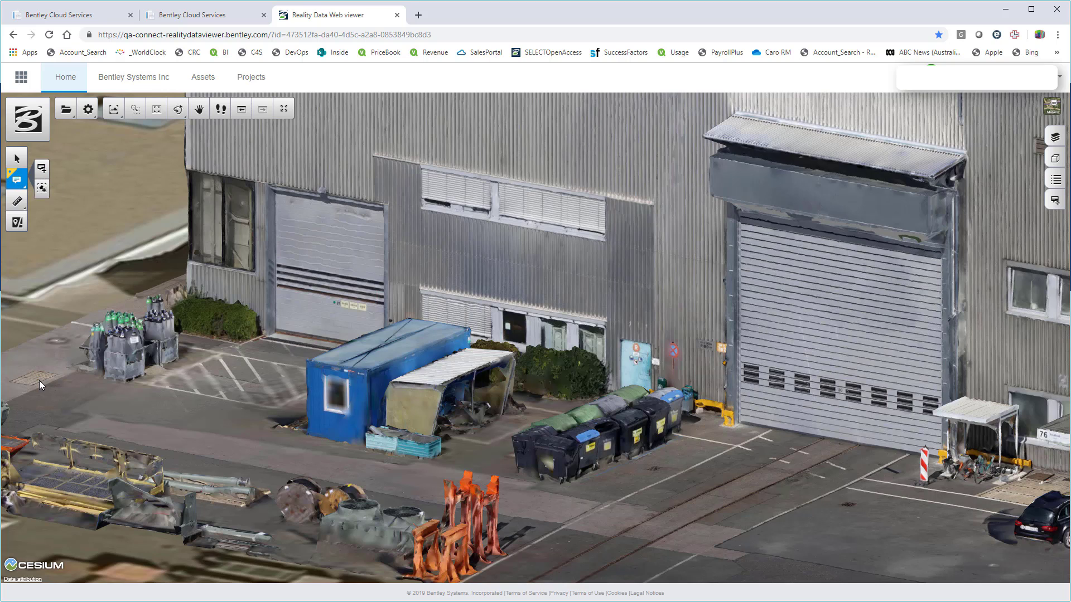
click(41, 168)
click(43, 374)
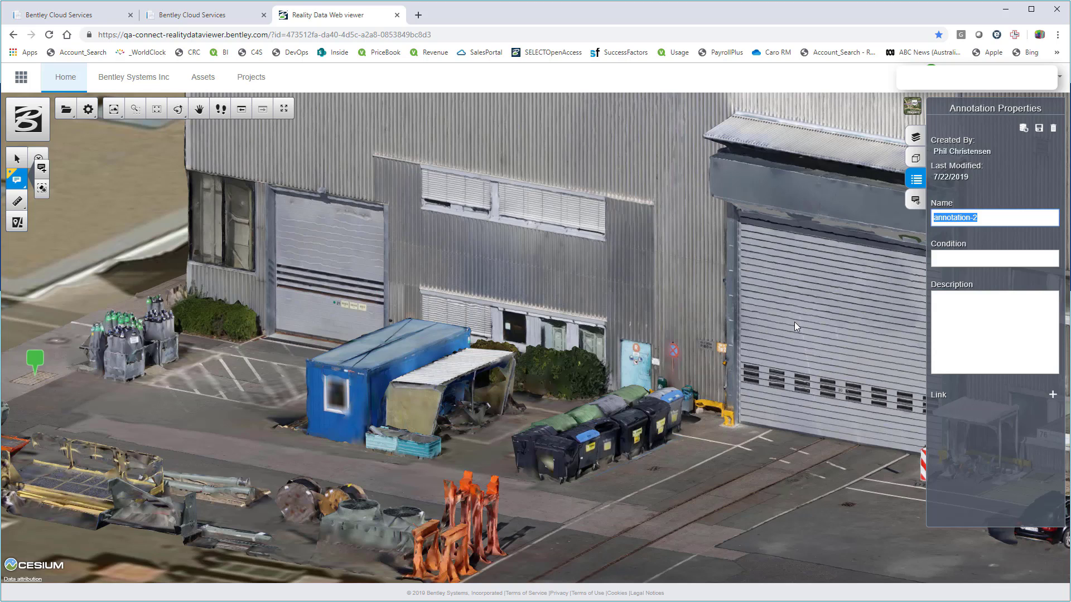
Name the pin annotation "Manhole", set its condition to "Unused" and description to "Remove", and save it.
text(Manhole)
key(Tab)
text(Unused)
key(Tab)
text(Remove)
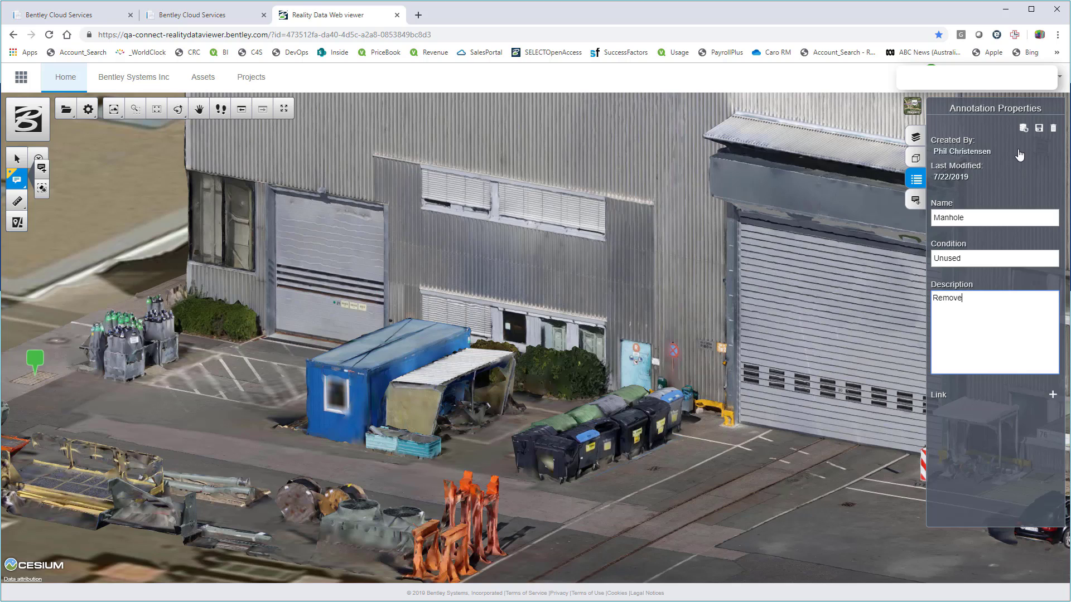
click(1037, 130)
Add a shape annotation enclosing the gas cylinders, with heights from about 367.1 to 369.2.
click(43, 189)
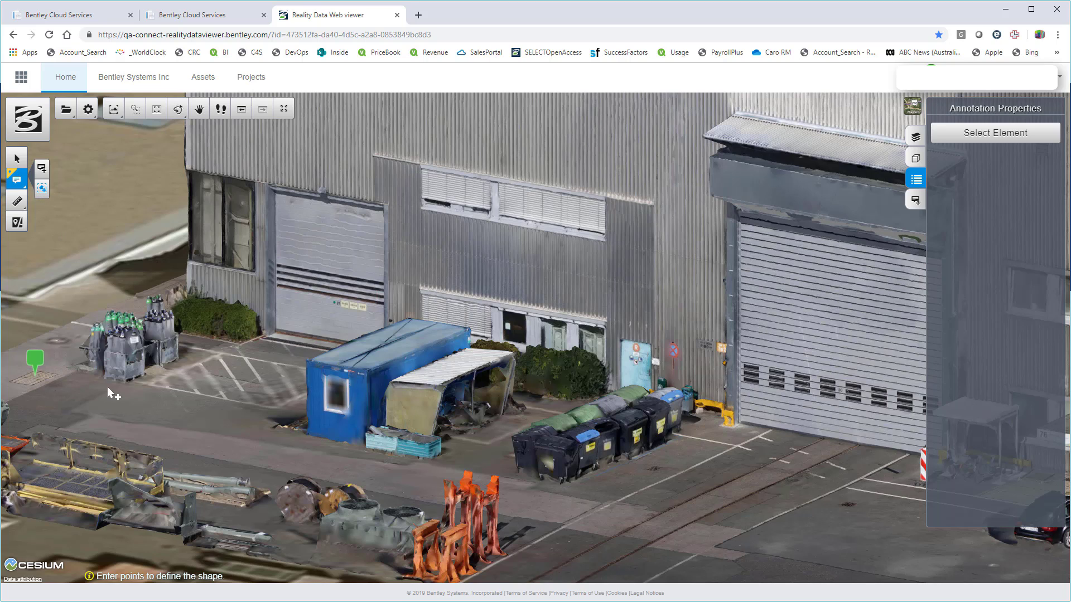
click(197, 353)
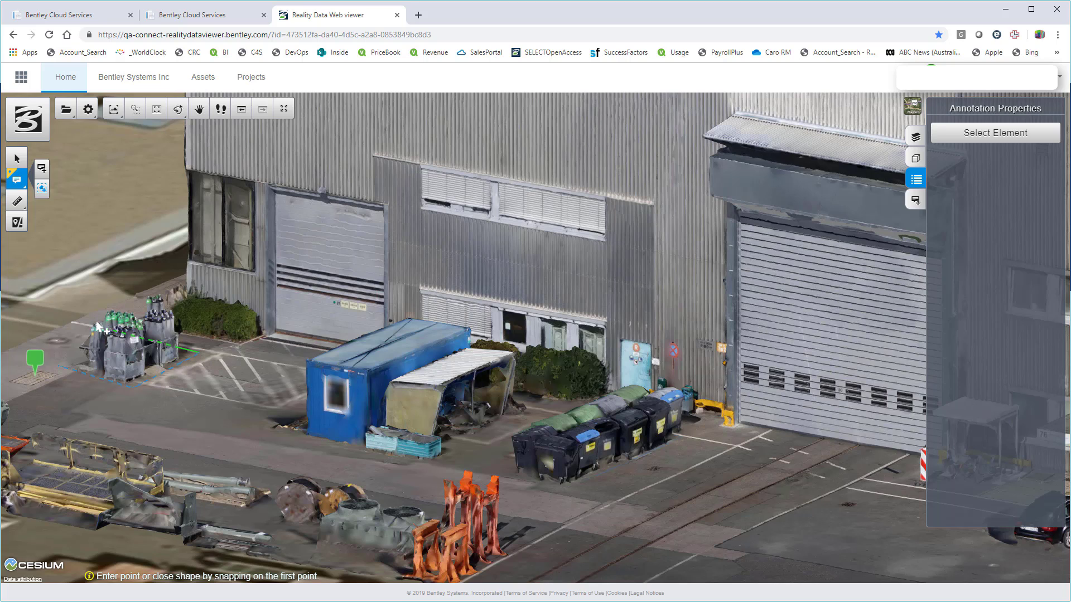
click(62, 364)
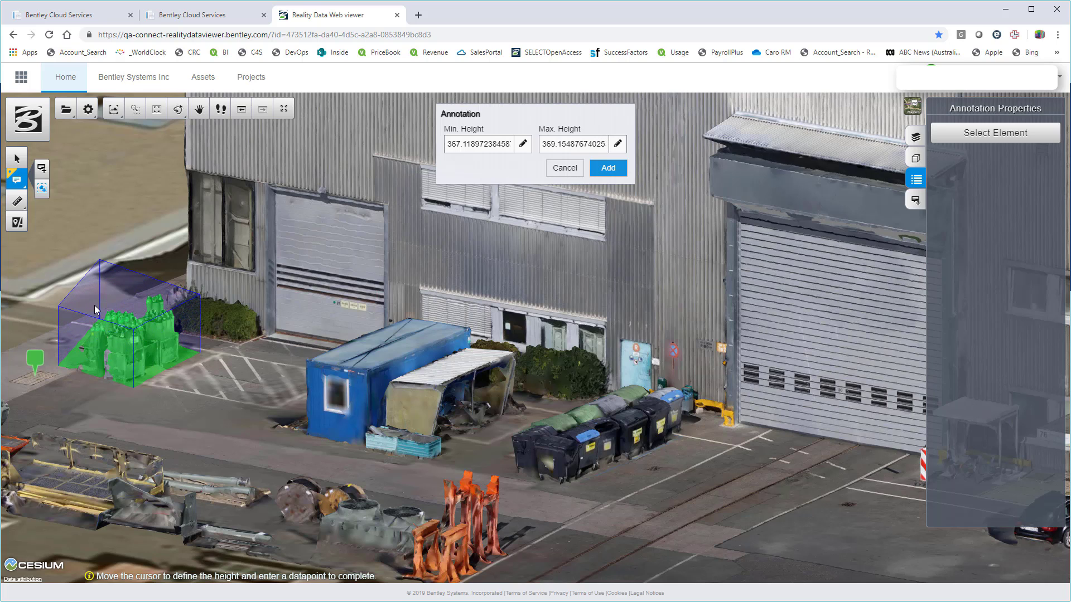
click(603, 169)
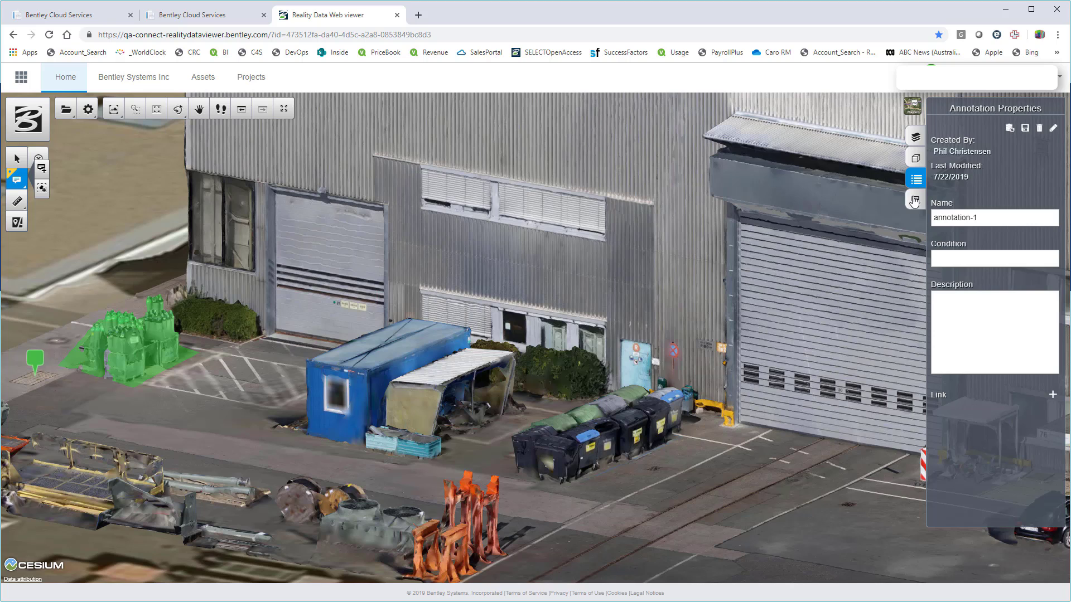
Name the shape annotation "Gas Bottles", set its condition to "Unfenced" and description to "Fence it please", and save it.
drag(982, 217, 920, 218)
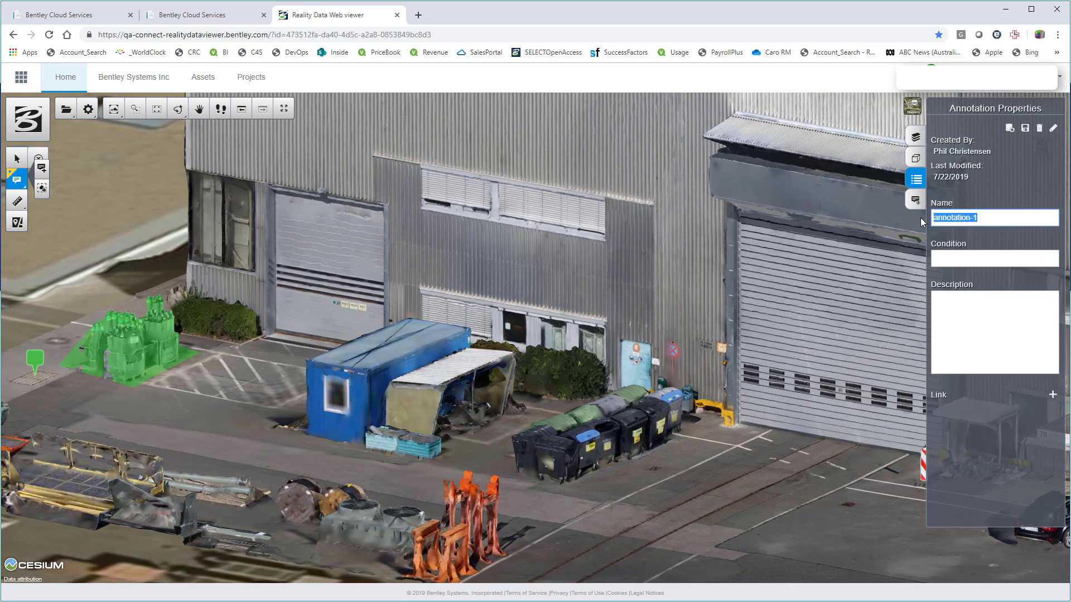
text(Gas Bottles)
key(Tab)
text(Unfe)
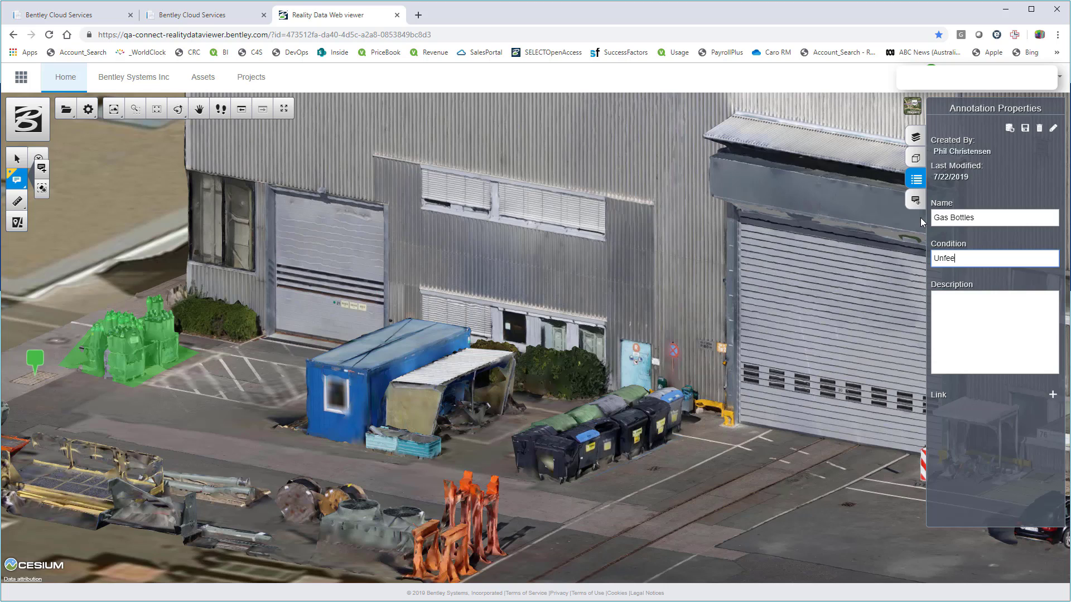
text(ncedFr)
key(BackSpace)
text(ence it please)
click(1026, 130)
Display the list of saved annotations, end annotation placement and zoom to the Gas Bottles annotation.
click(915, 201)
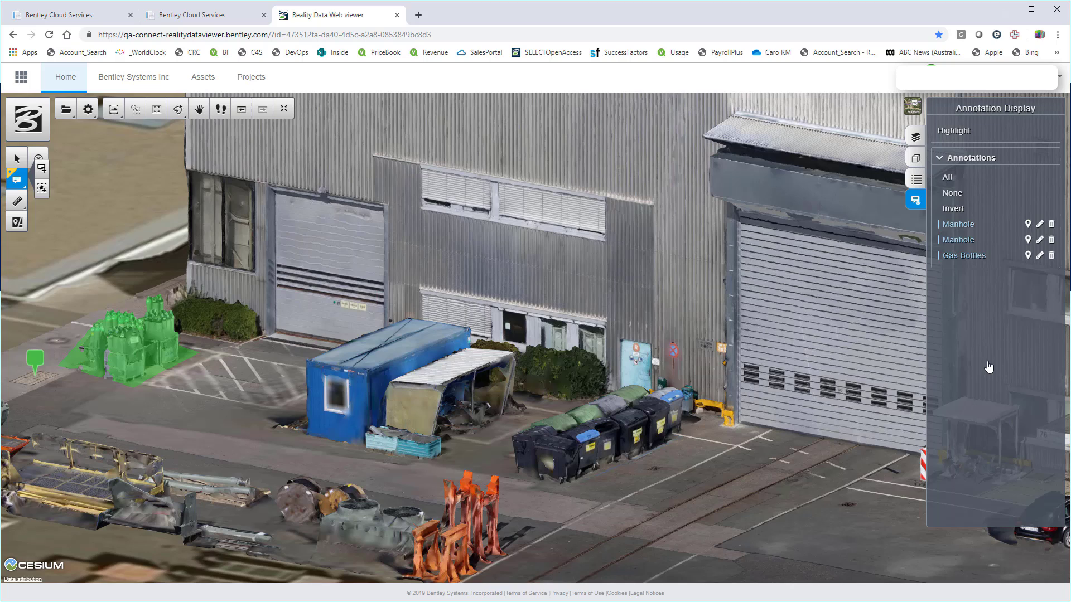
click(19, 163)
click(21, 179)
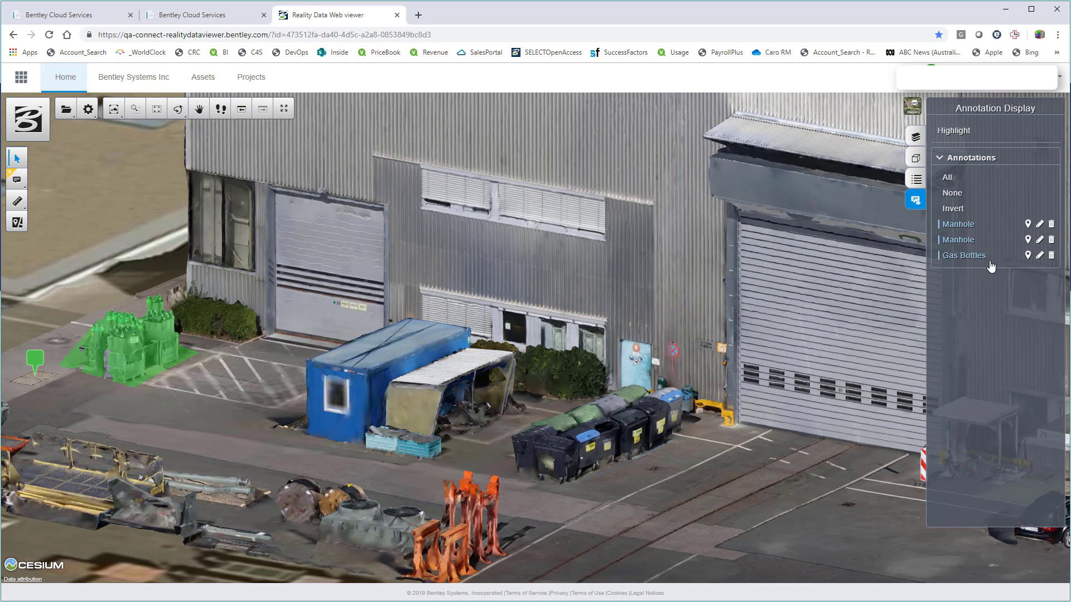
click(1029, 243)
click(1028, 255)
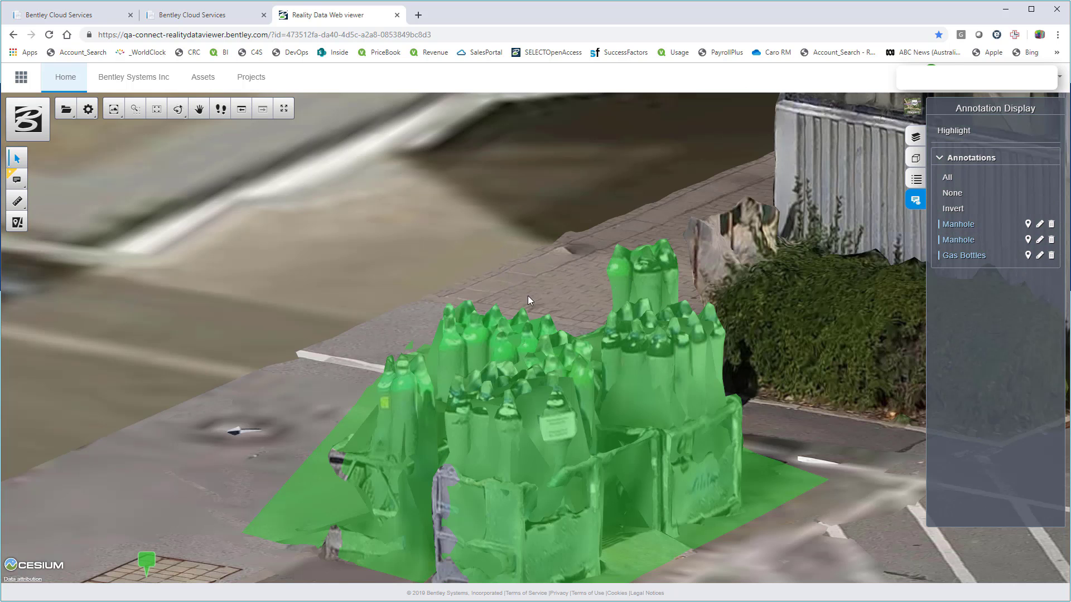
Select the gas cylinder shape annotation in the yard to review its saved properties.
drag(528, 301, 446, 241)
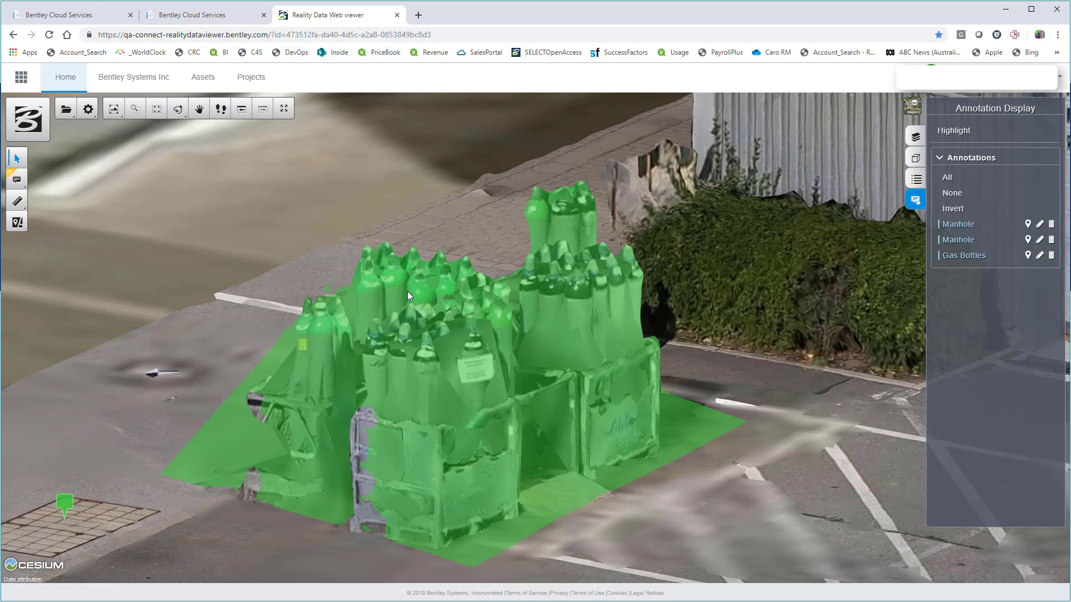
scroll(505, 322, down, 5)
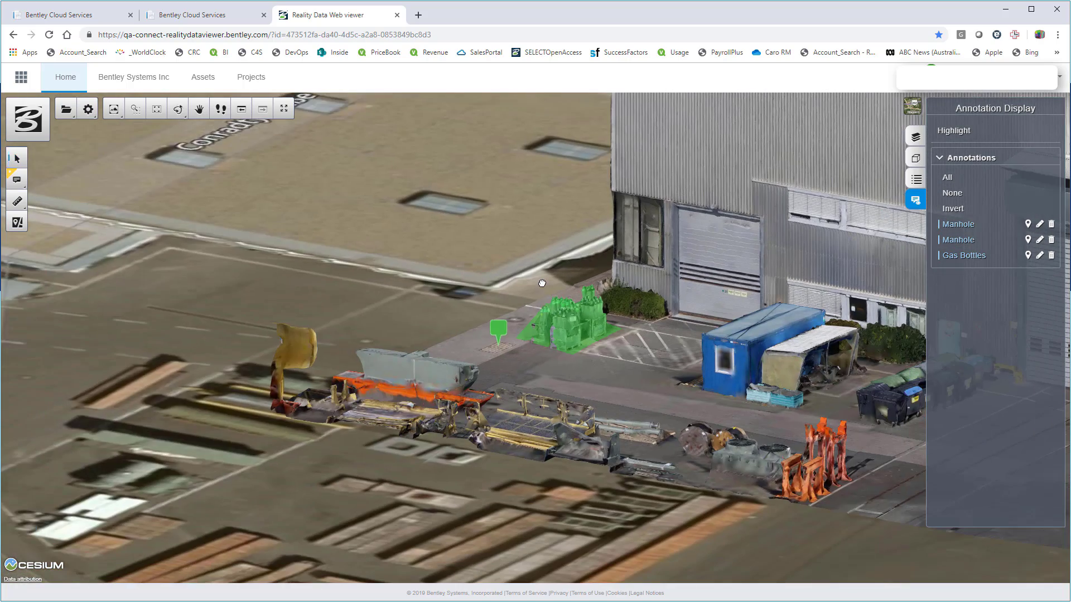
drag(714, 301, 414, 299)
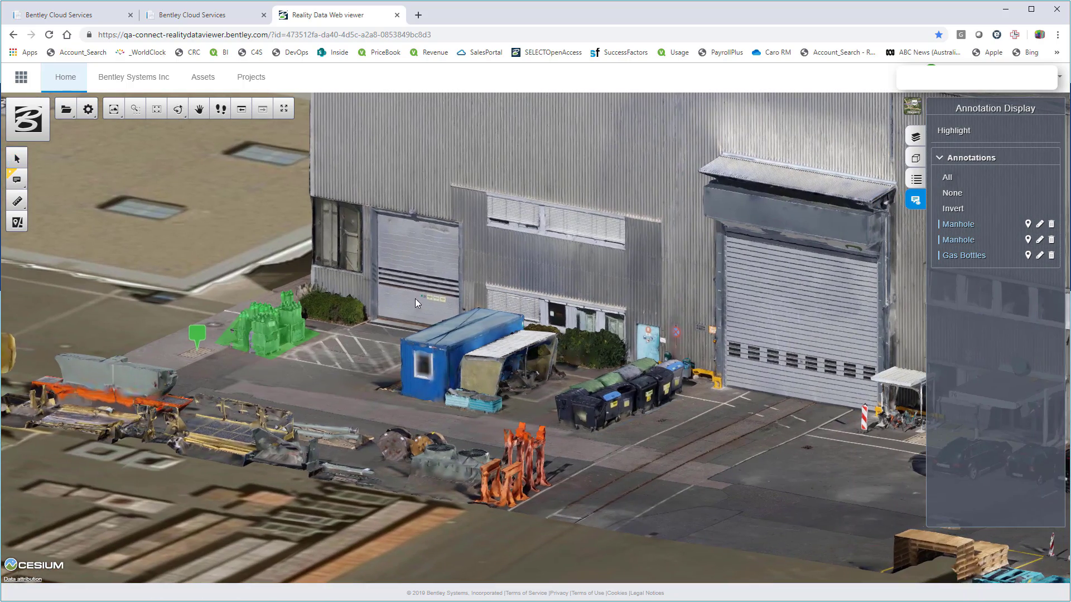
click(274, 317)
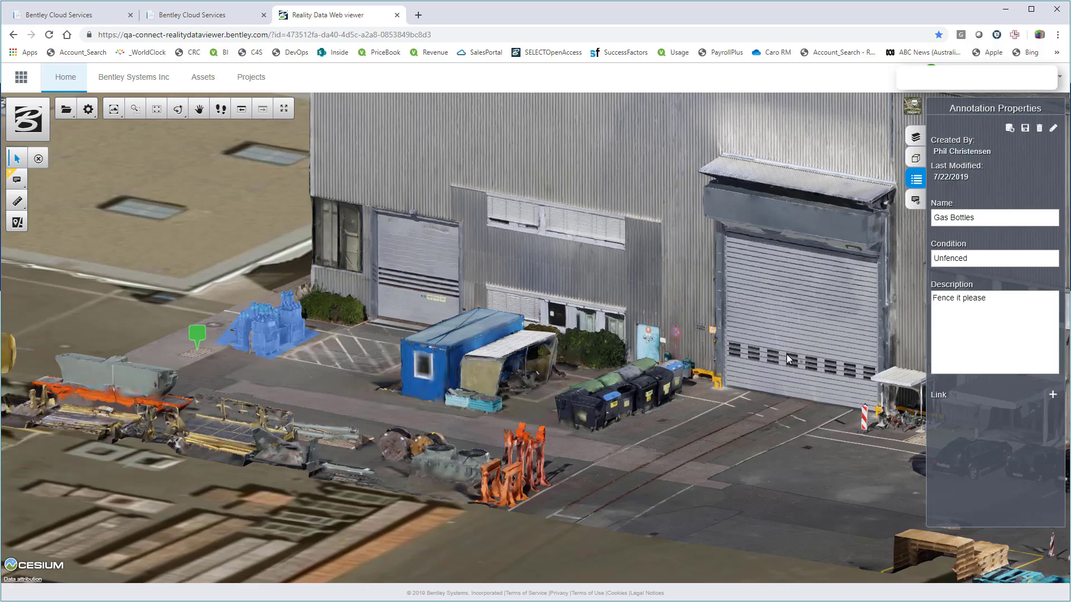
Examine the Siemens building's front facade and the equipment yard beyond the annotated gas cylinders.
scroll(786, 354, down, 5)
drag(784, 346, 364, 361)
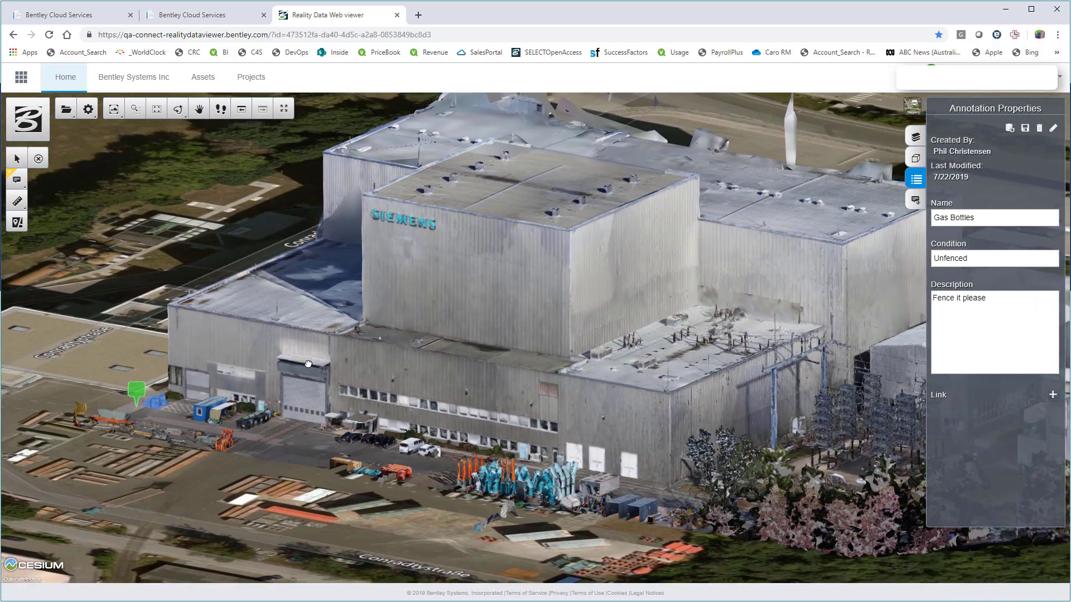
scroll(277, 353, up, 5)
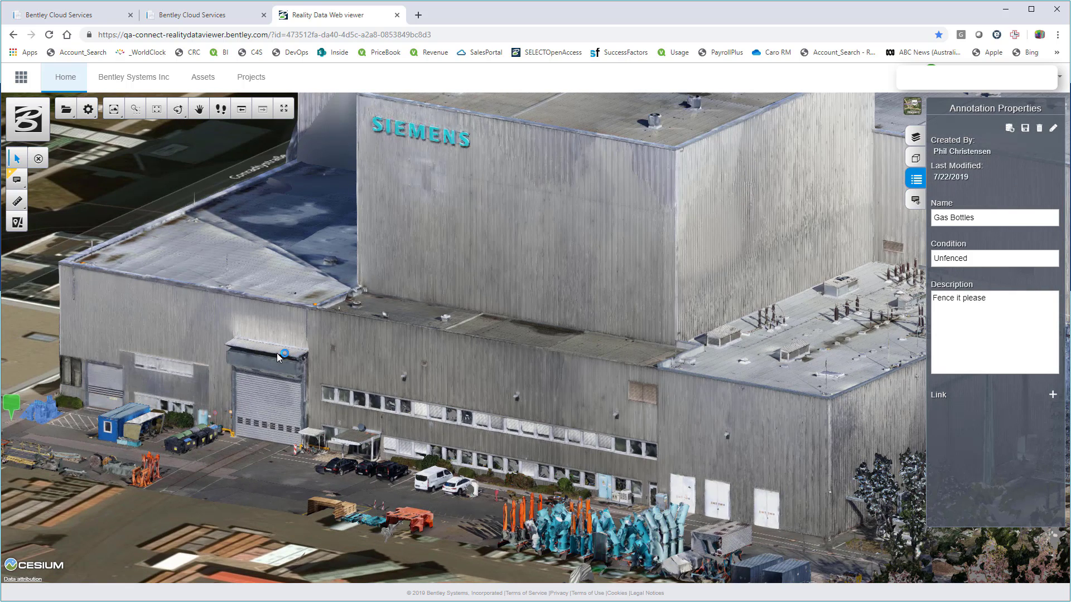